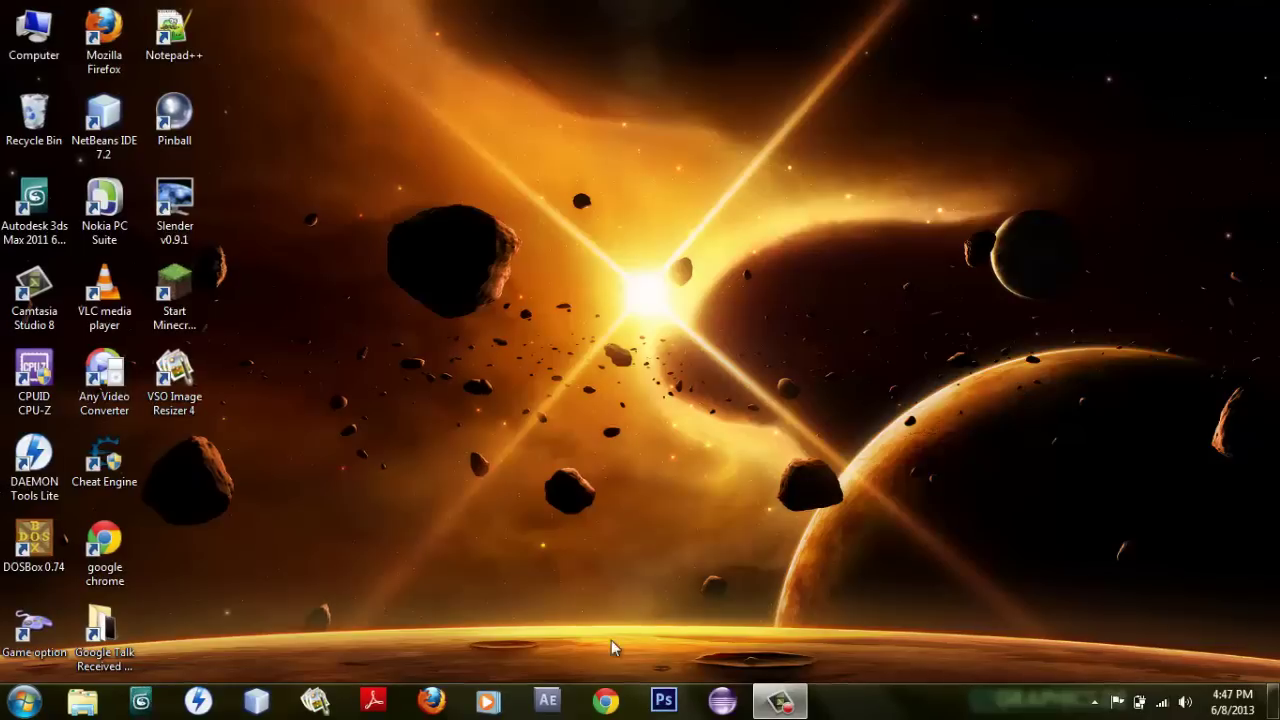
Launch Chrome and open the Block site extension's Options page from its toolbar icon
left_click(607, 703)
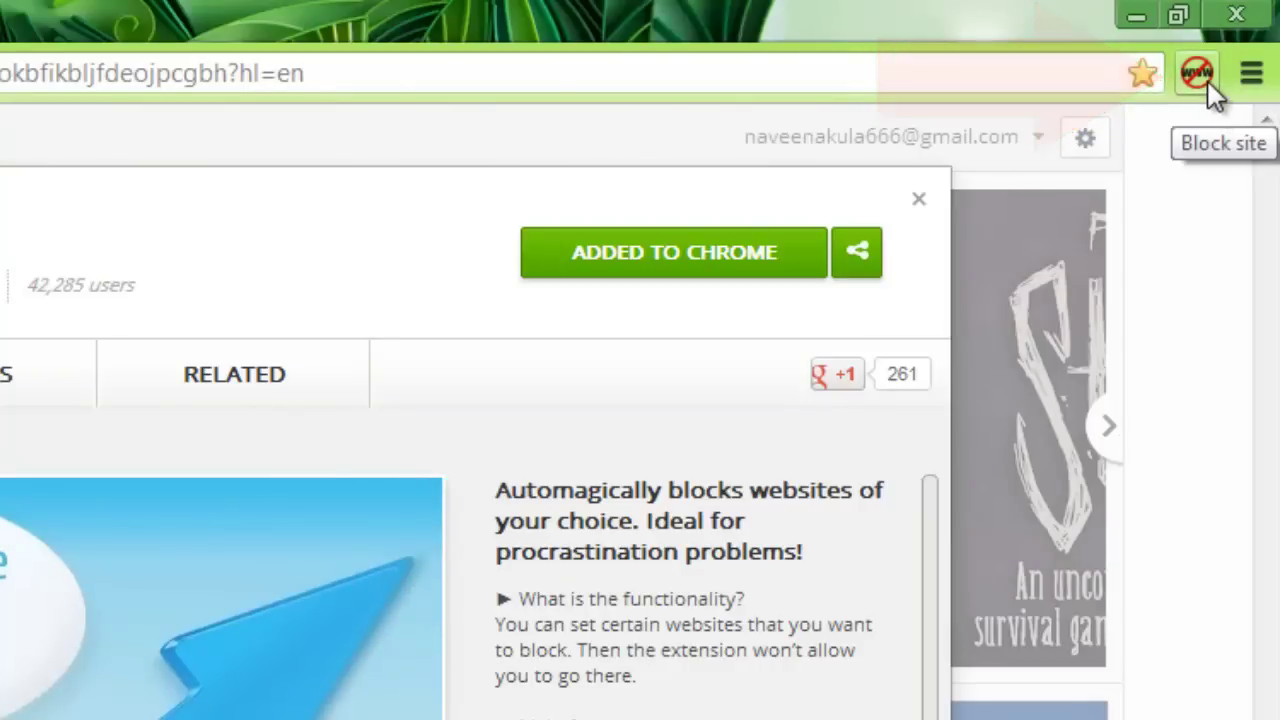
right_click(1208, 81)
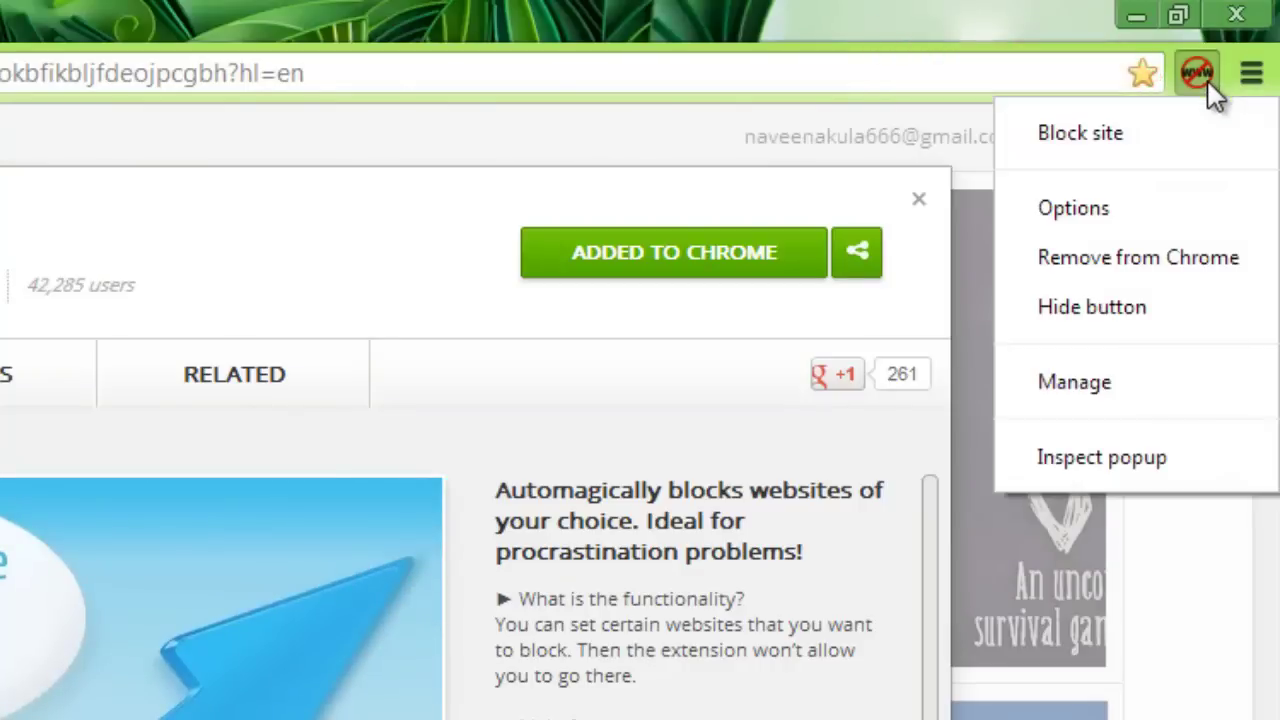
left_click(1145, 206)
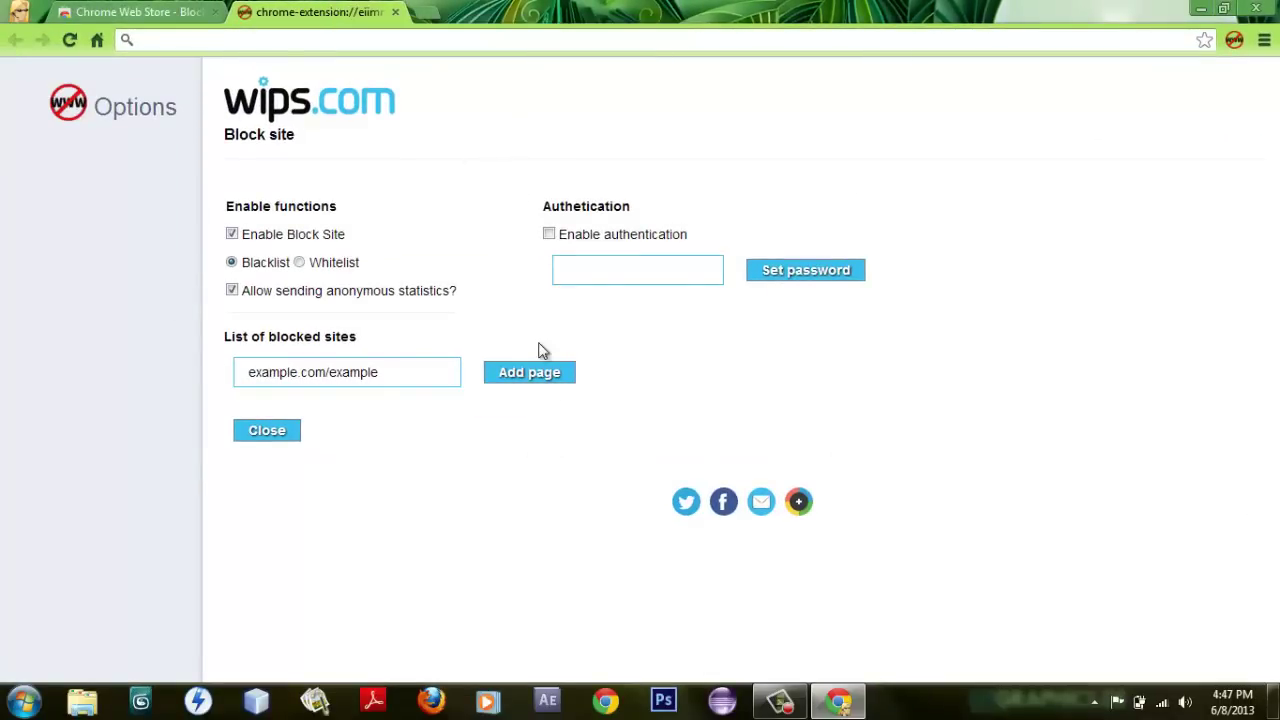
Replace the example.com/example entry with facebook.com in the blocked-sites list, then open a new tab
left_click(405, 369)
key("BackSpace")
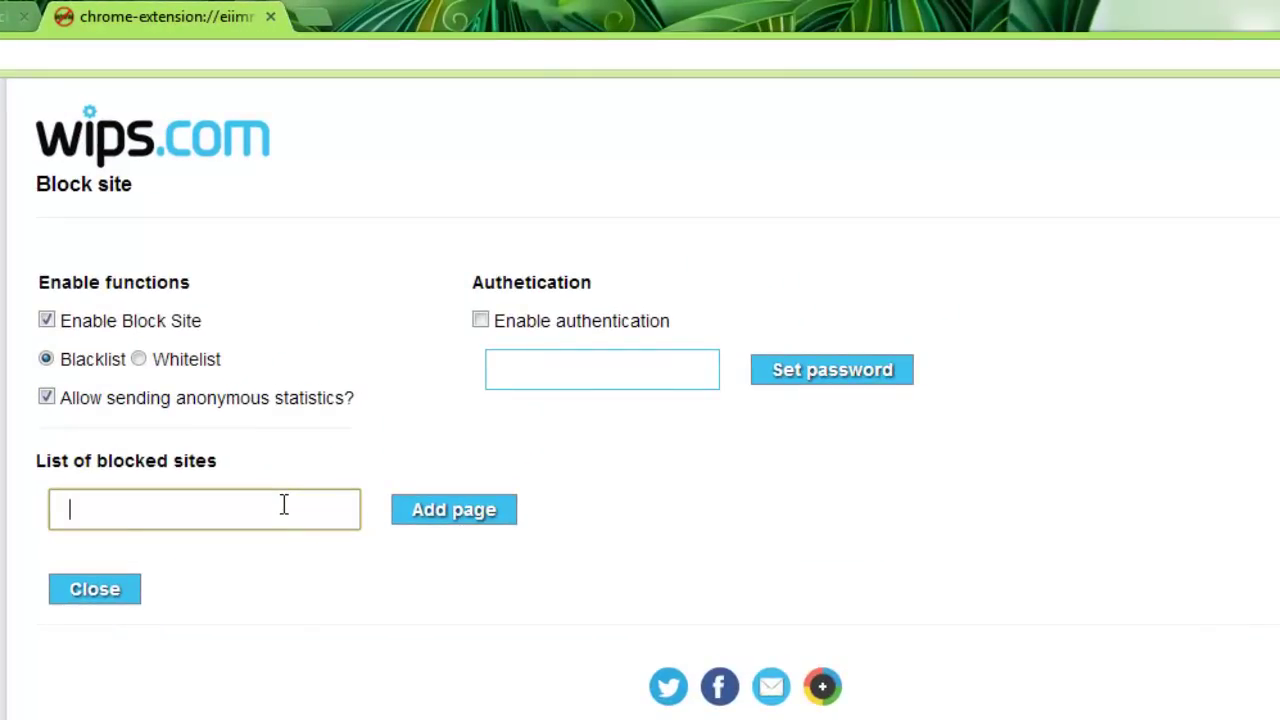
type("facebook.com")
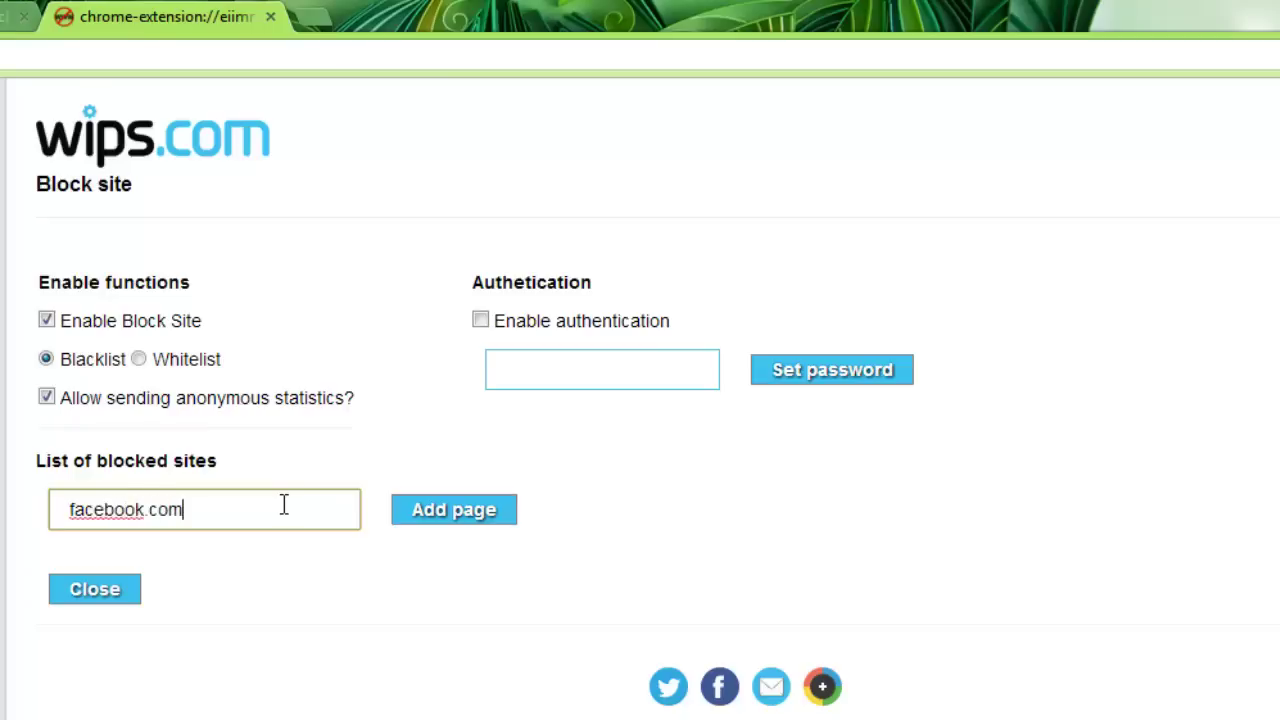
left_click(437, 518)
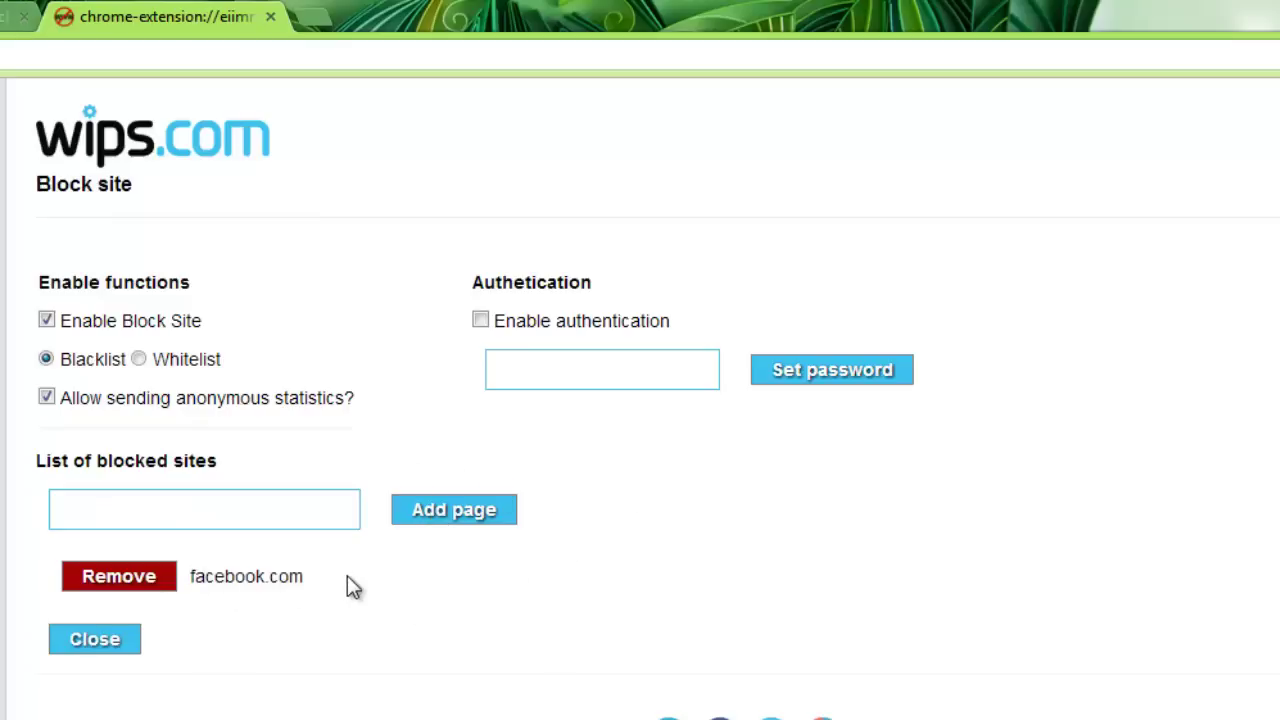
left_click(309, 14)
Load facebook.com four times until the BlockSite page reports 4 attempts
type("f")
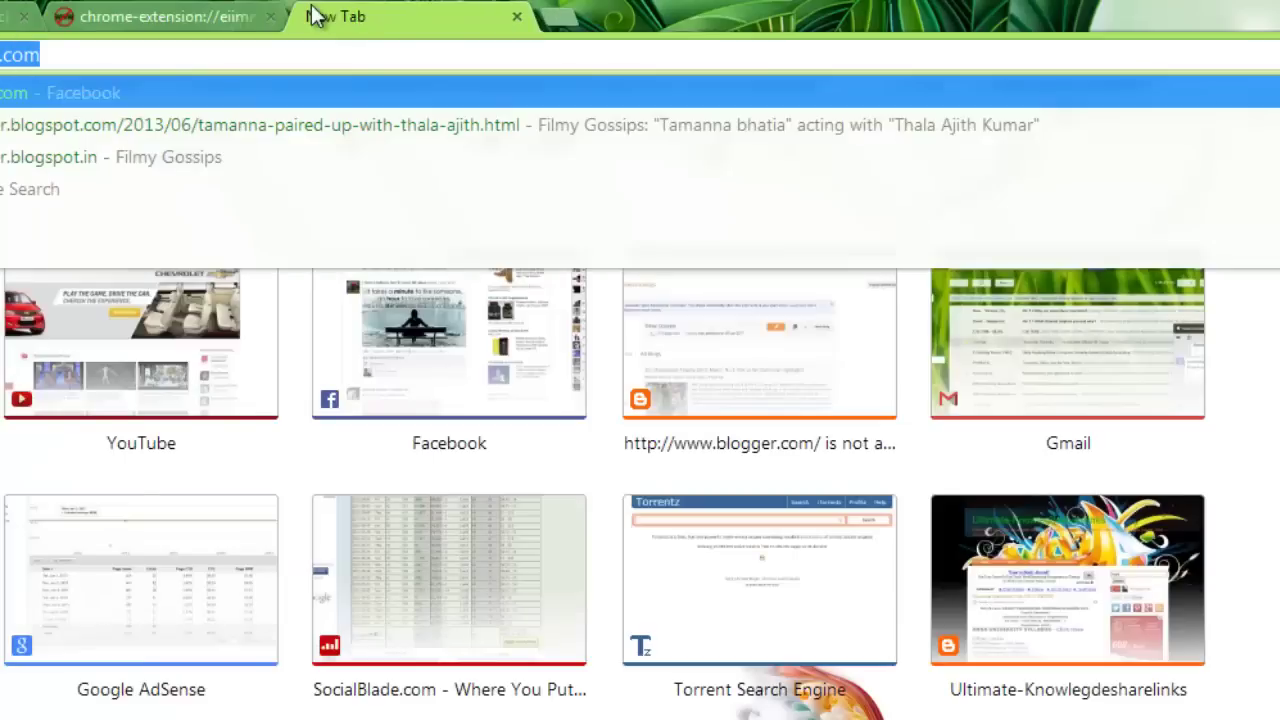
key("Return")
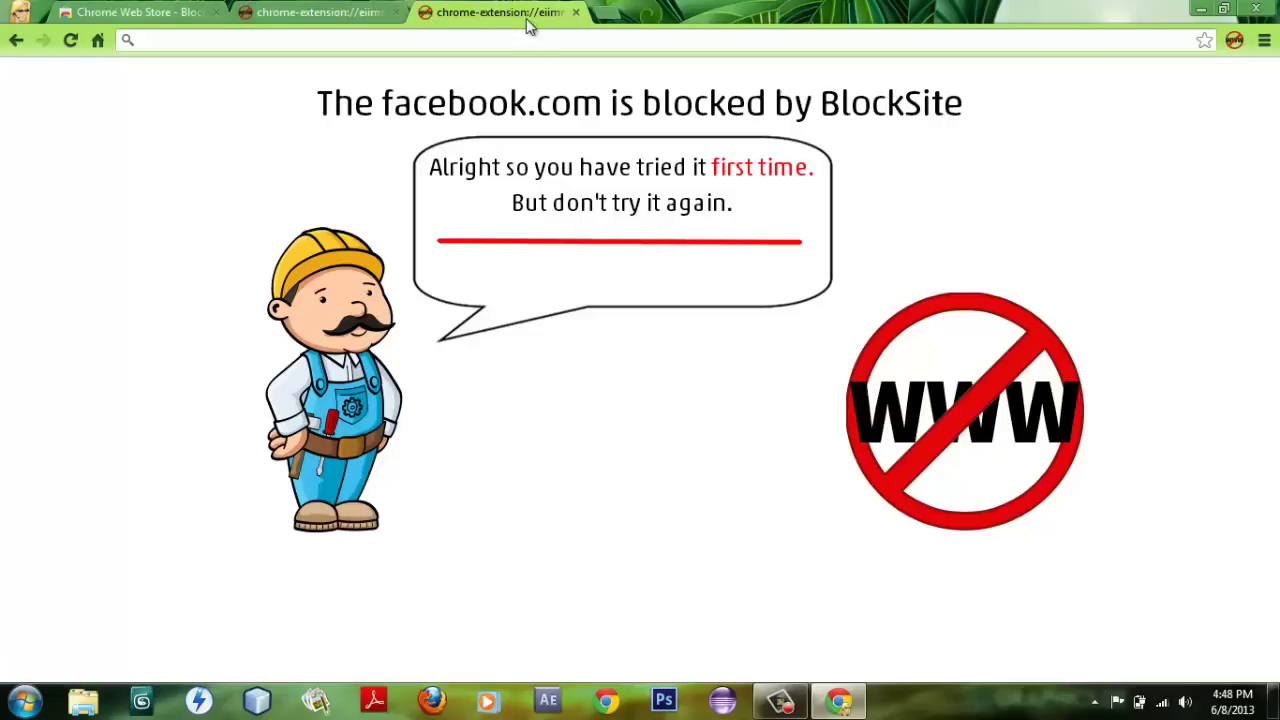
type("facebook.com")
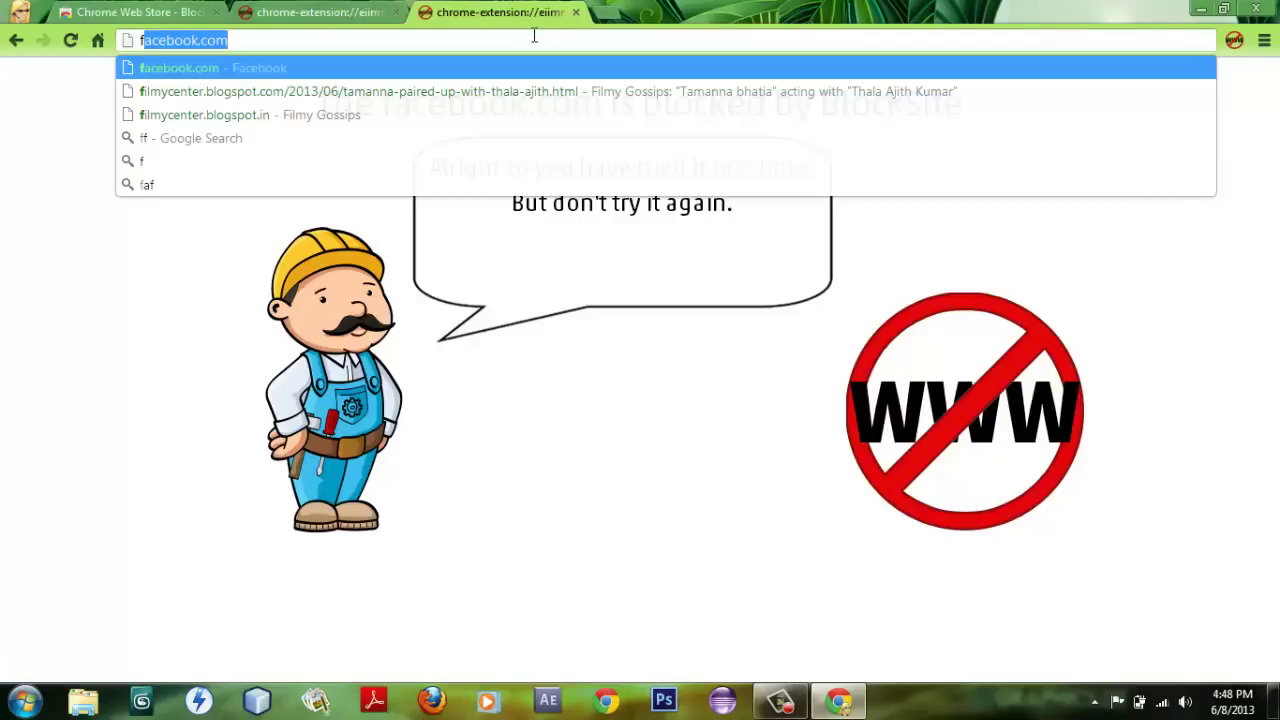
key("Return")
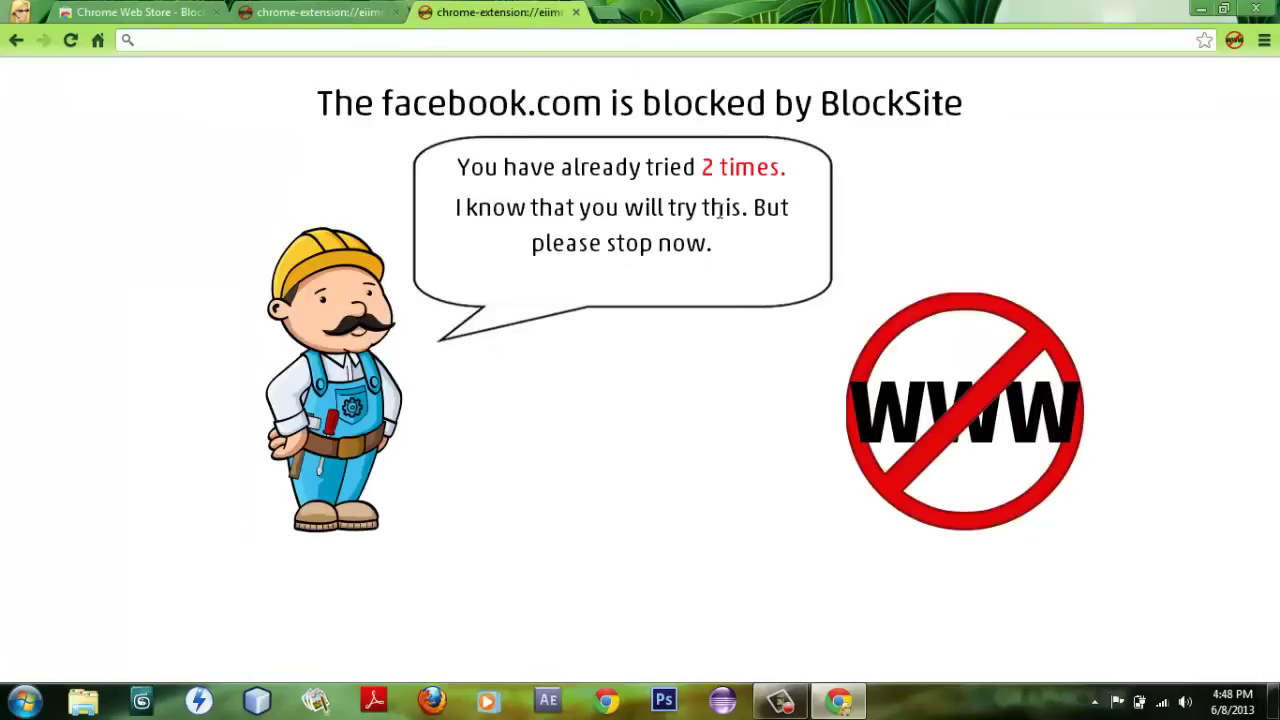
left_click(568, 42)
type("facebook.com")
key("Return")
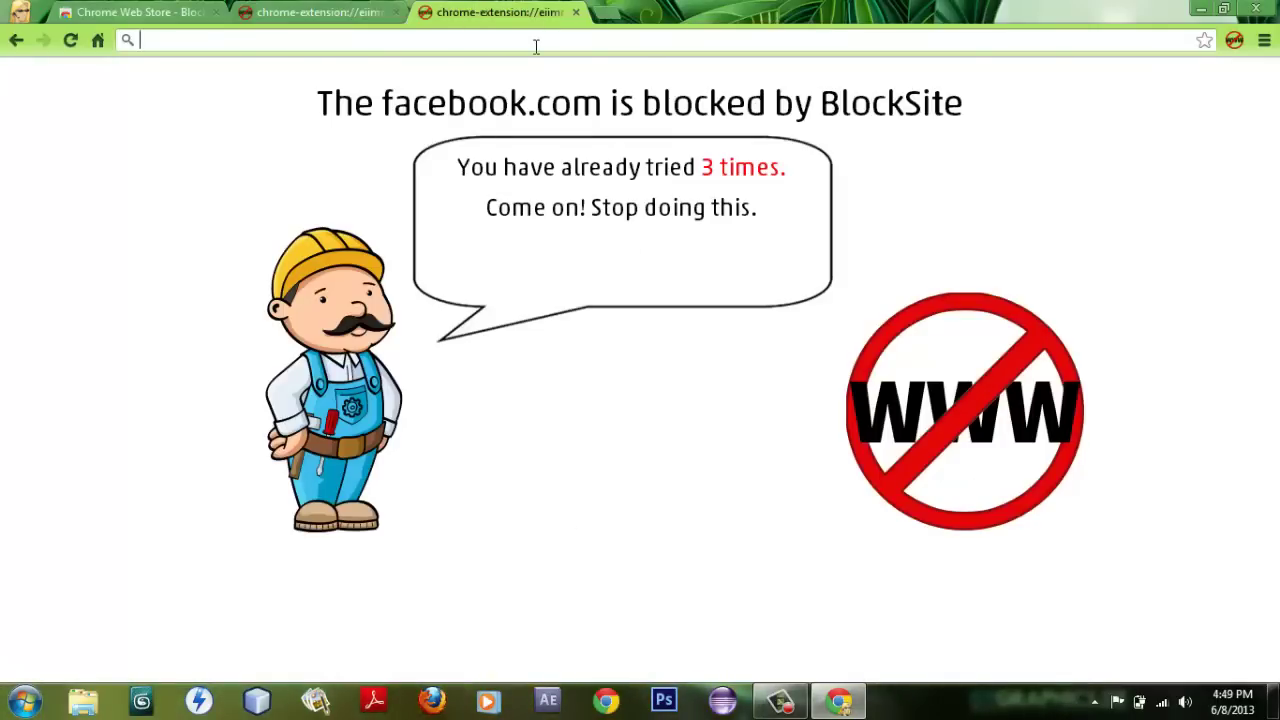
type("f")
key("Return")
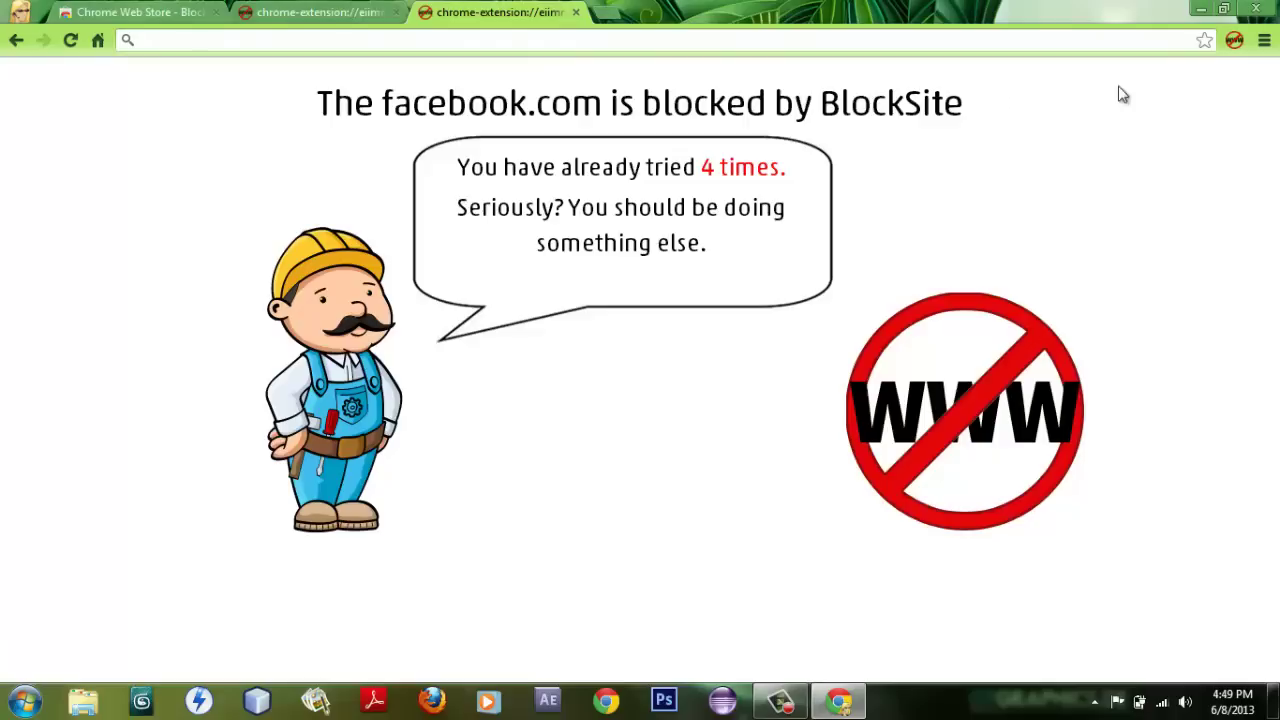
Reopen the Block Site options page from the toolbar icon's menu
left_click(1236, 44)
right_click(1236, 44)
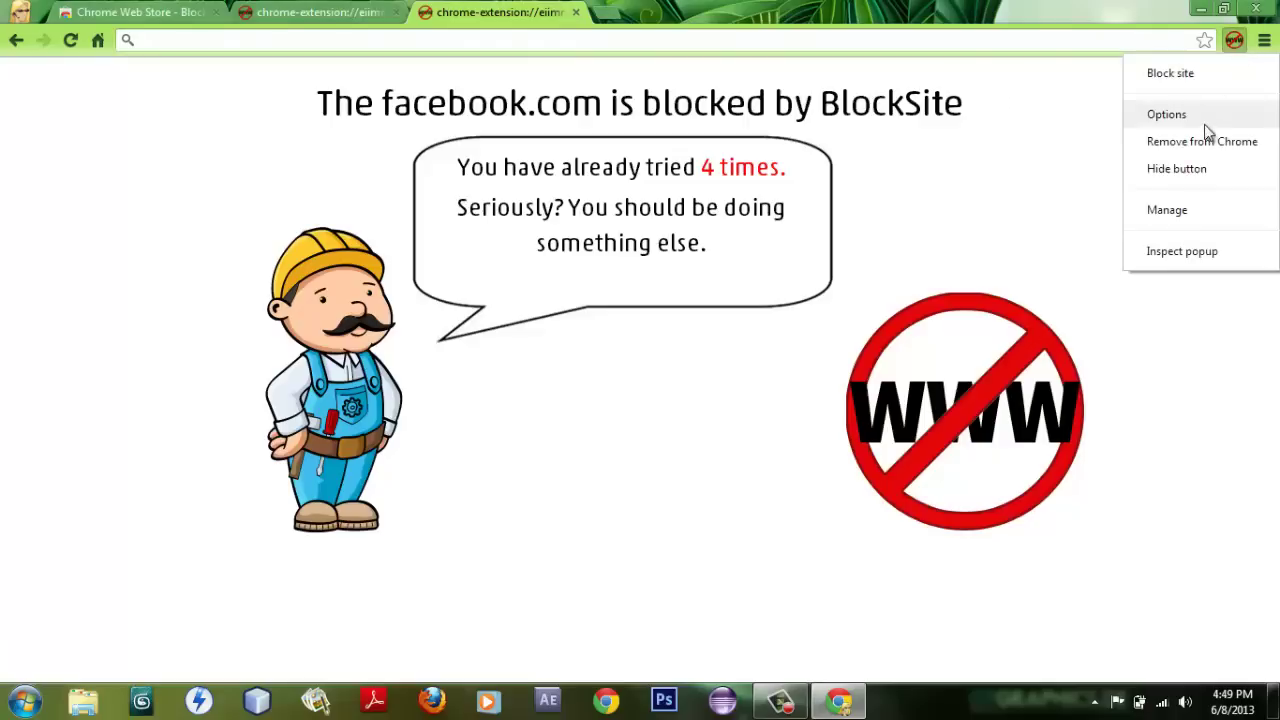
left_click(1166, 115)
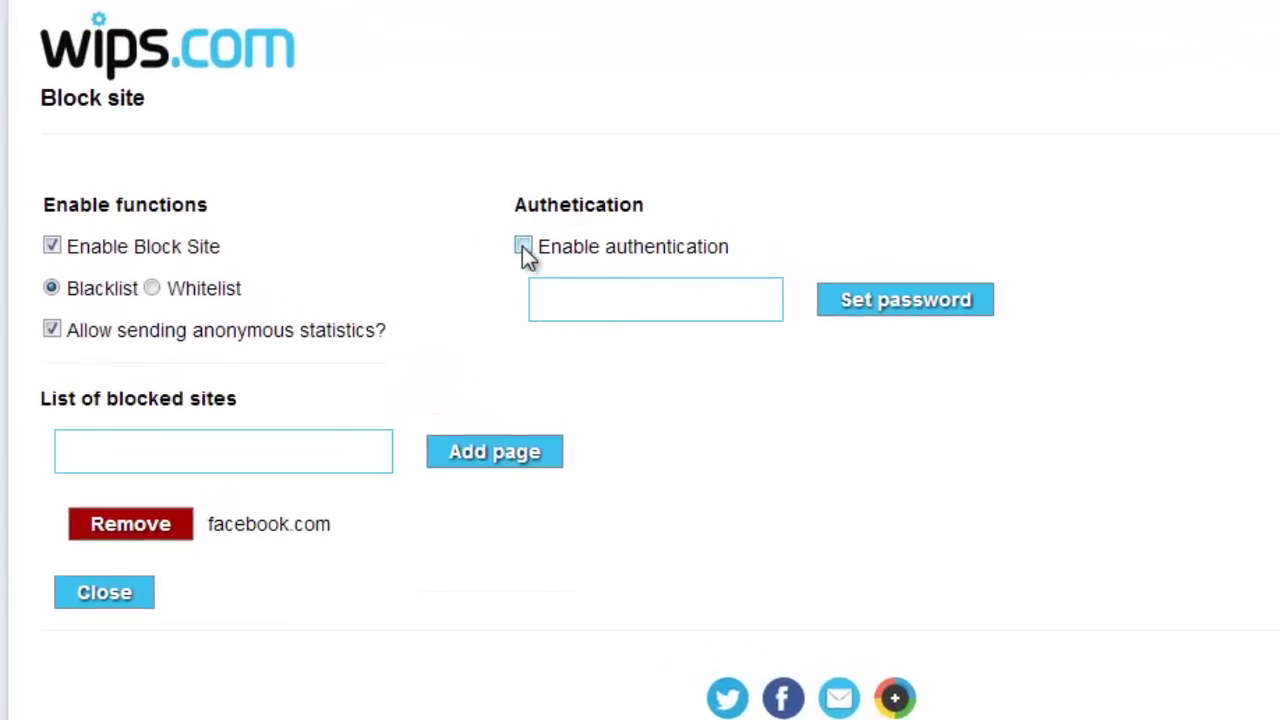
Enable authentication and set a password for the options page
left_click(523, 247)
left_click(657, 290)
type("•••••")
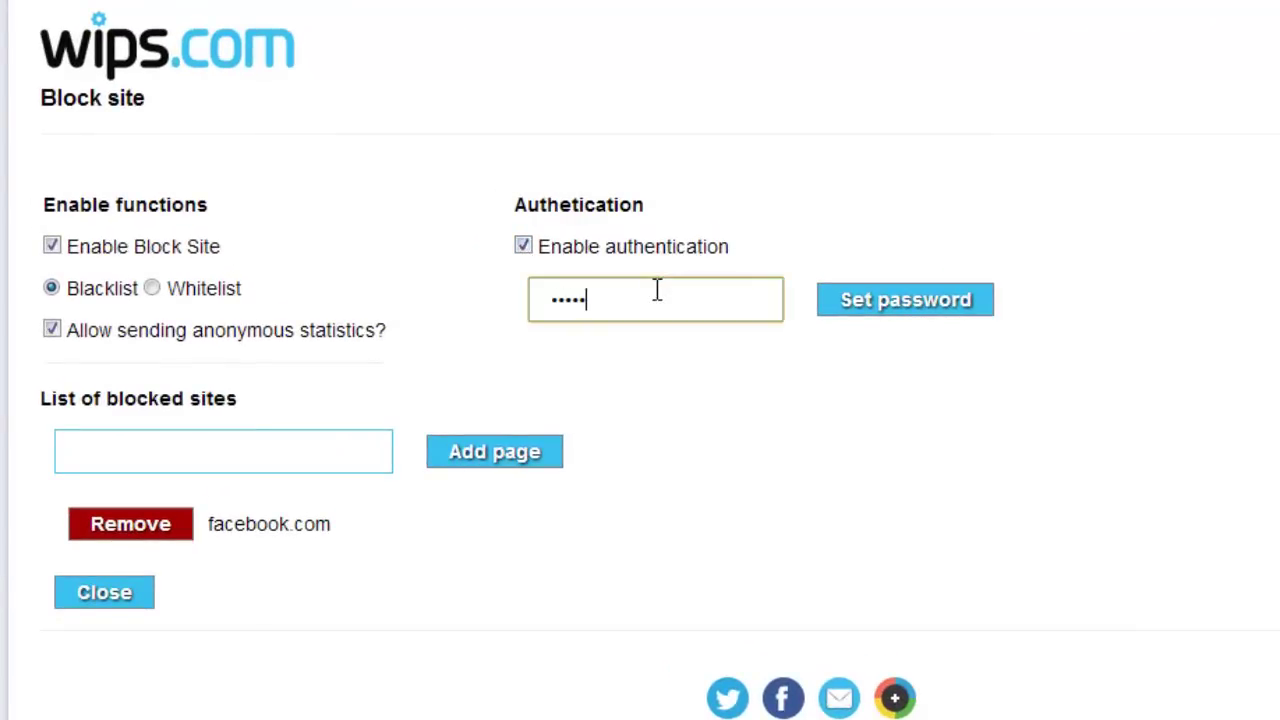
type("•••")
left_click(866, 318)
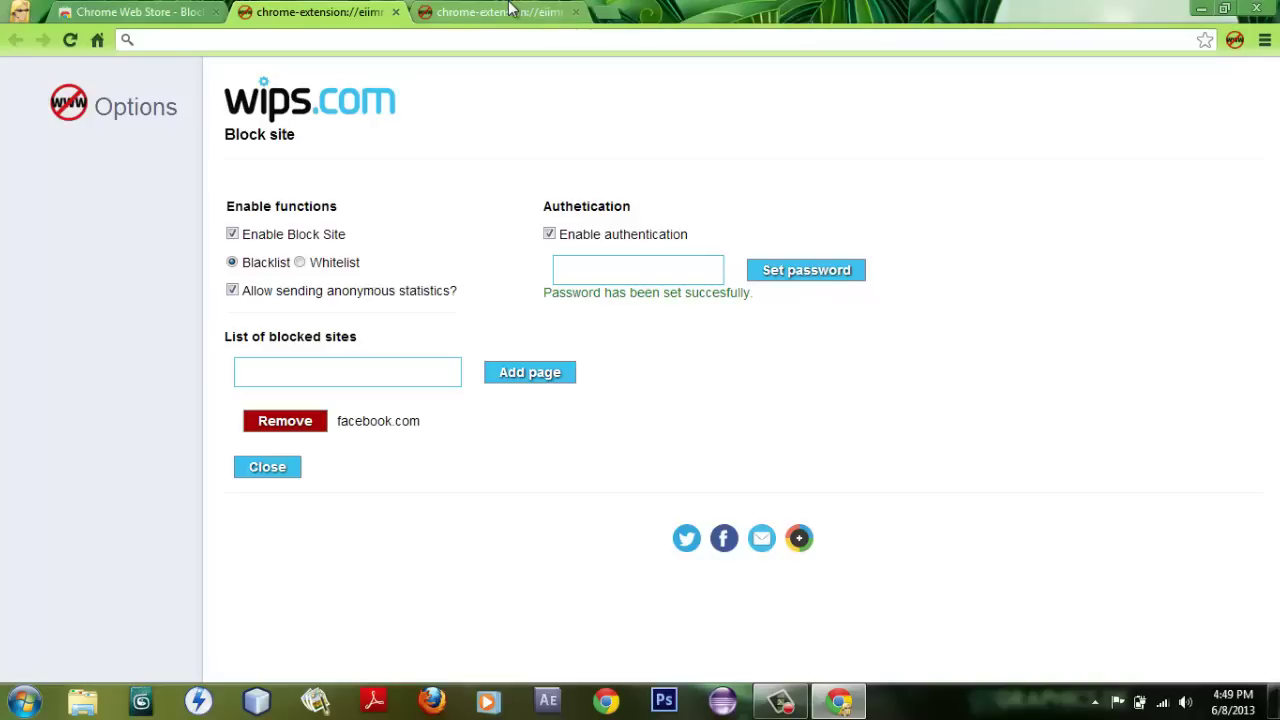
Close and relaunch Chrome, then revisit facebook.com to confirm it is still blocked
left_click(510, 11)
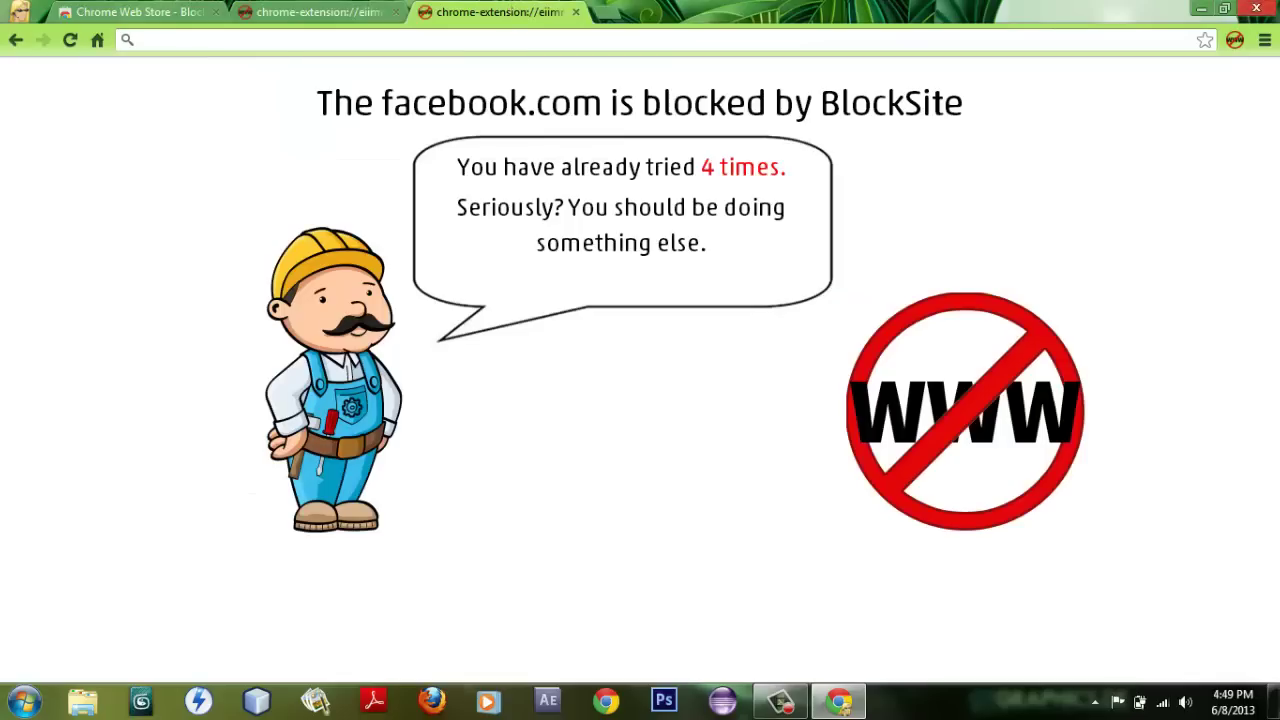
left_click(1256, 8)
left_click(606, 700)
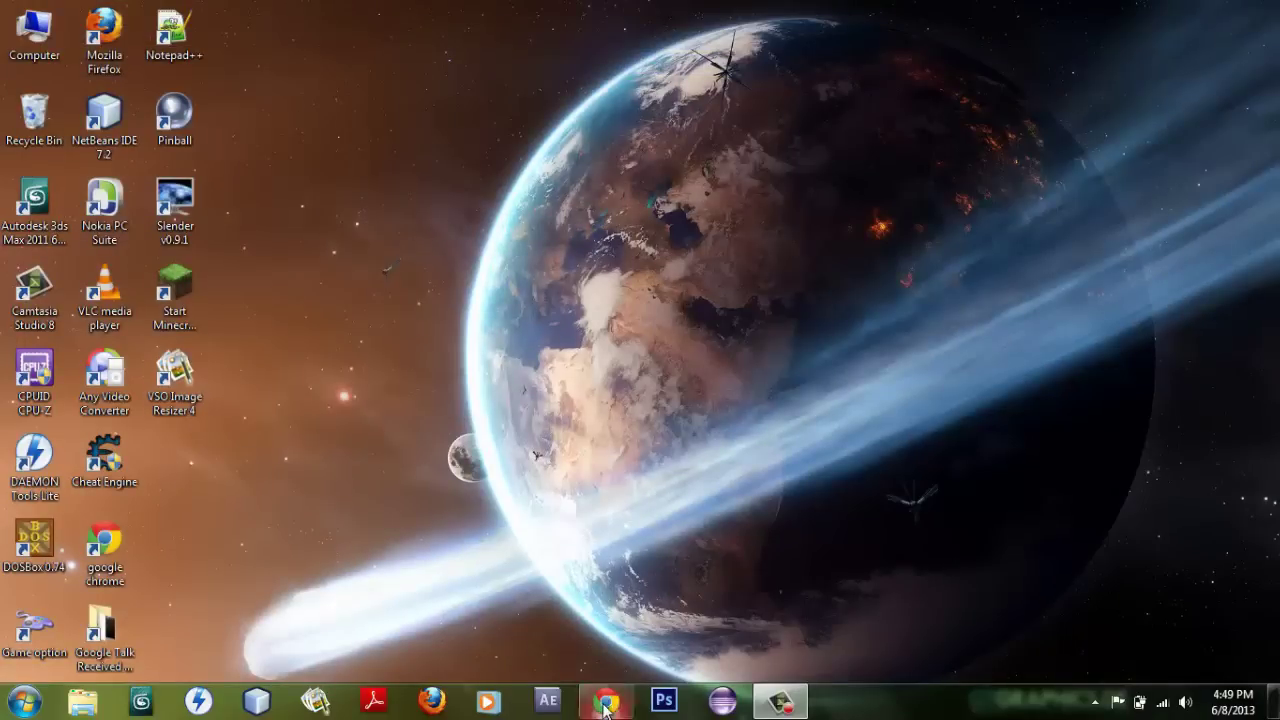
type("f")
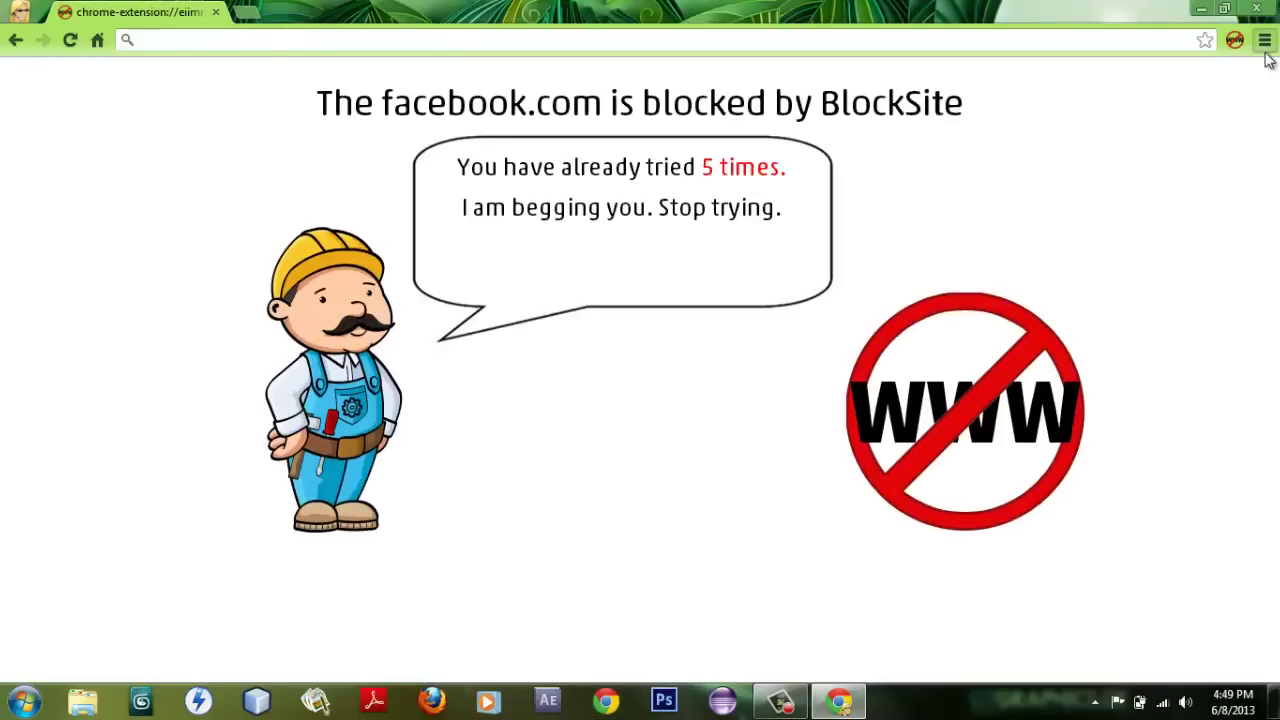
Open Block Site options to see the password prompt, then minimize Chrome
left_click(1236, 42)
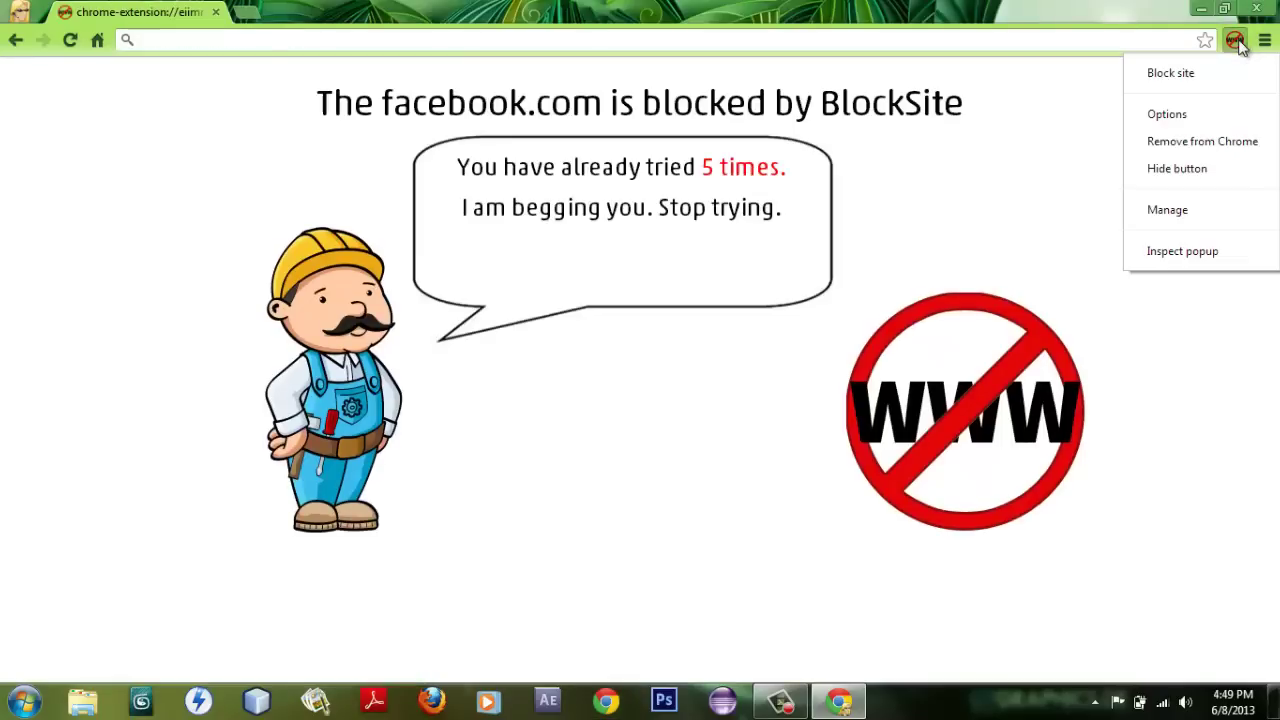
left_click(1220, 113)
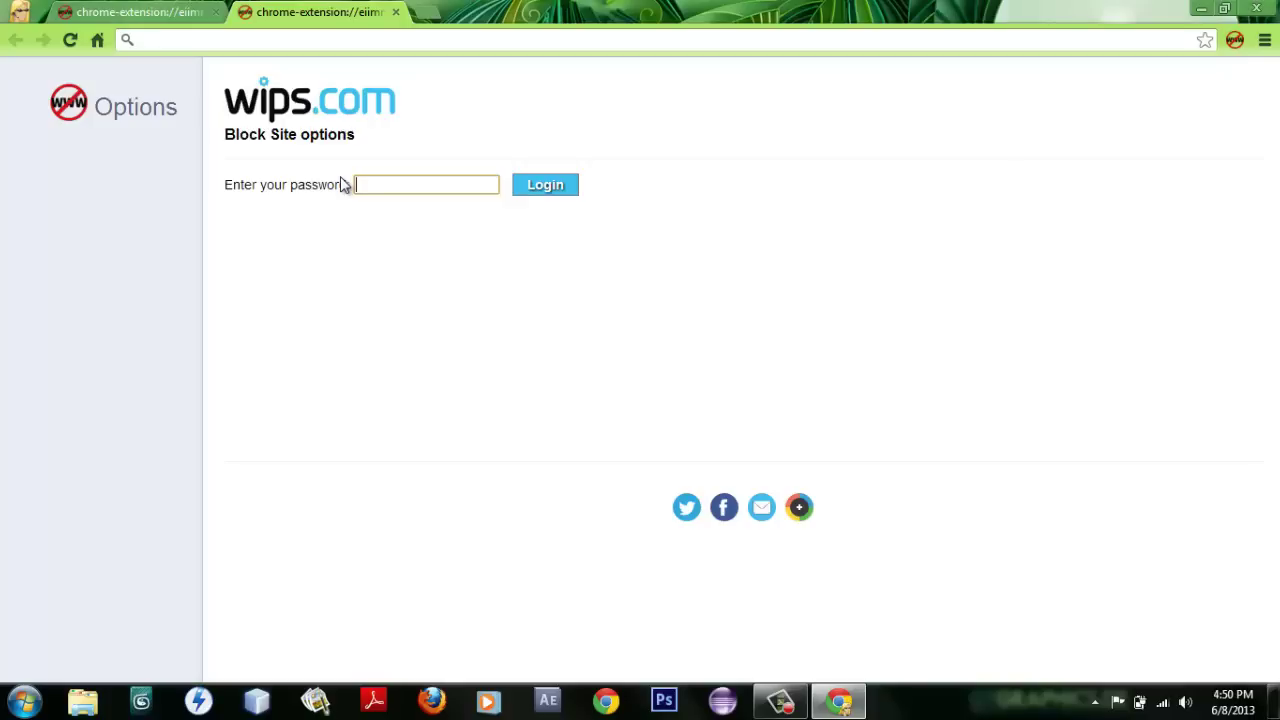
left_click(1198, 8)
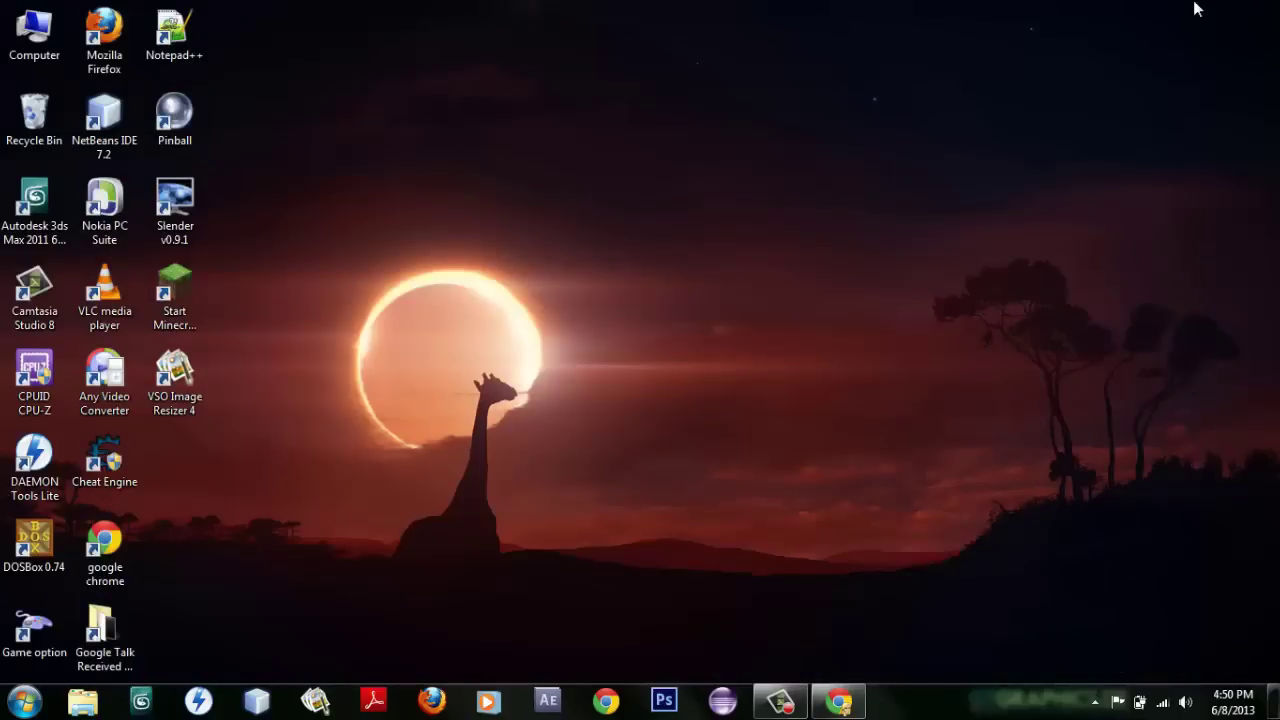